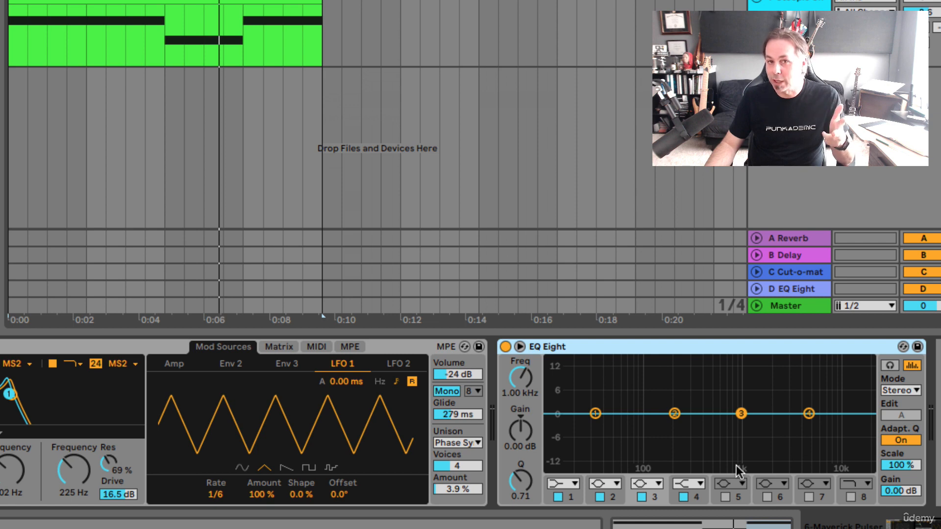
Reposition EQ Eight bands 1 to 4, placing band 3 at about 1.02 kHz, 1.12 dB and band 4 at about 4.54 kHz, 0.37 dB.
mouse_move(595, 414)
left_mouse_down()
mouse_move(641, 412)
mouse_move(611, 427)
mouse_move(596, 414)
left_mouse_up()
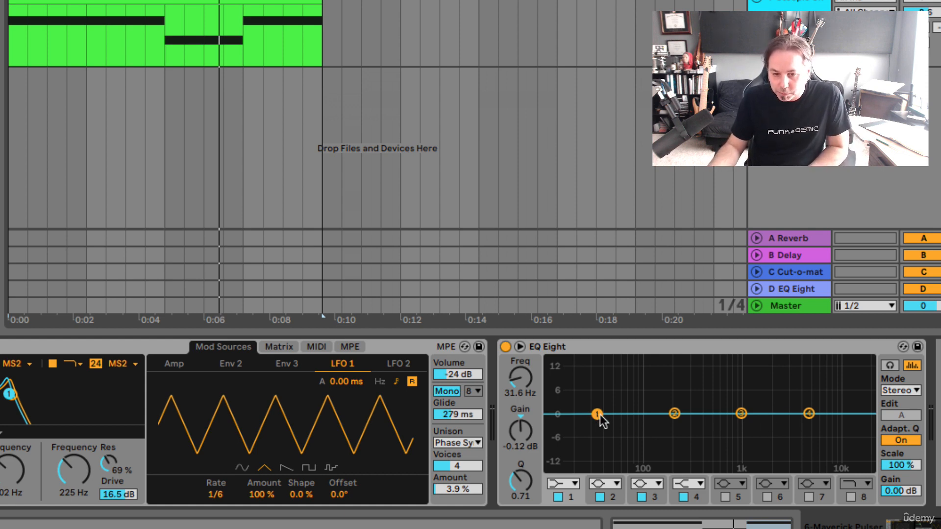
left_click_drag(597, 415, 675, 414)
mouse_move(741, 414)
left_mouse_down()
mouse_move(748, 378)
mouse_move(745, 463)
mouse_move(740, 391)
mouse_move(741, 410)
left_mouse_up()
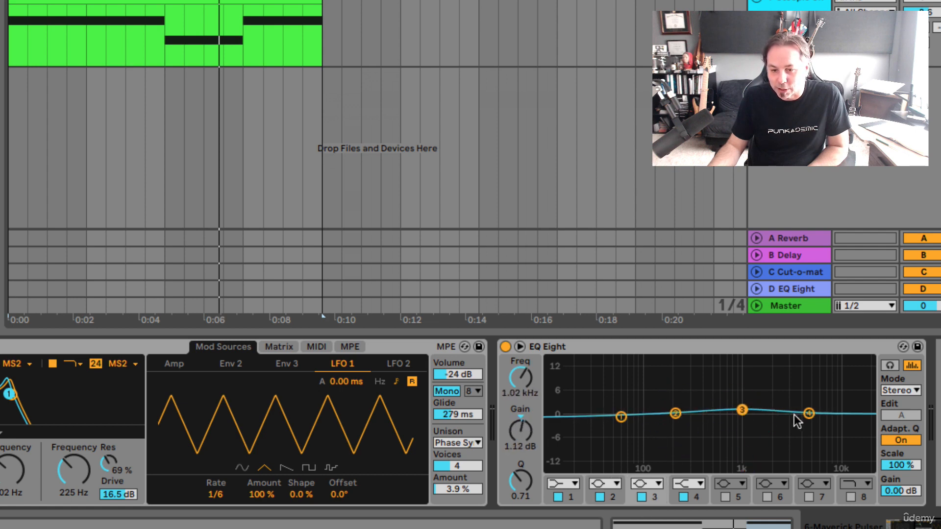
left_click(809, 413)
mouse_move(810, 413)
left_mouse_down()
mouse_move(809, 380)
mouse_move(802, 420)
mouse_move(804, 412)
left_mouse_up()
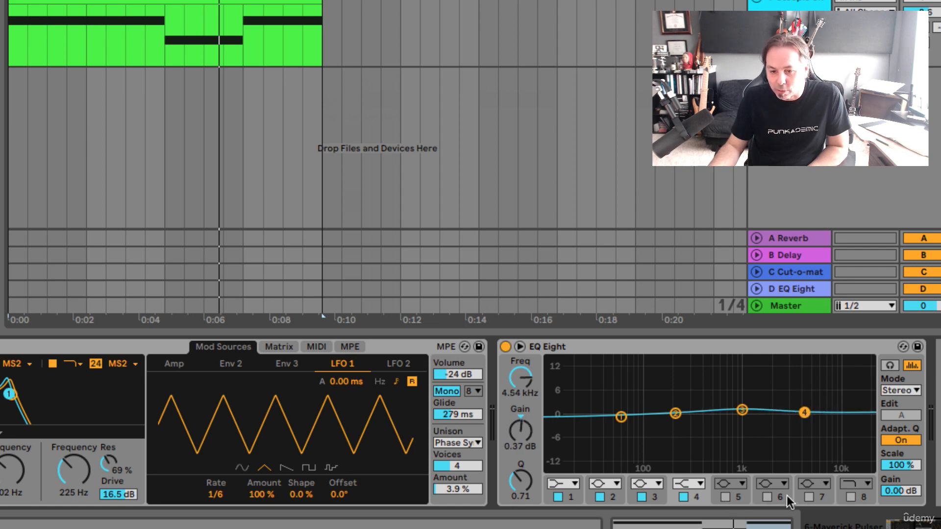
Turn on EQ Eight filter bands 5, 6, 7 and 8.
left_click(726, 496)
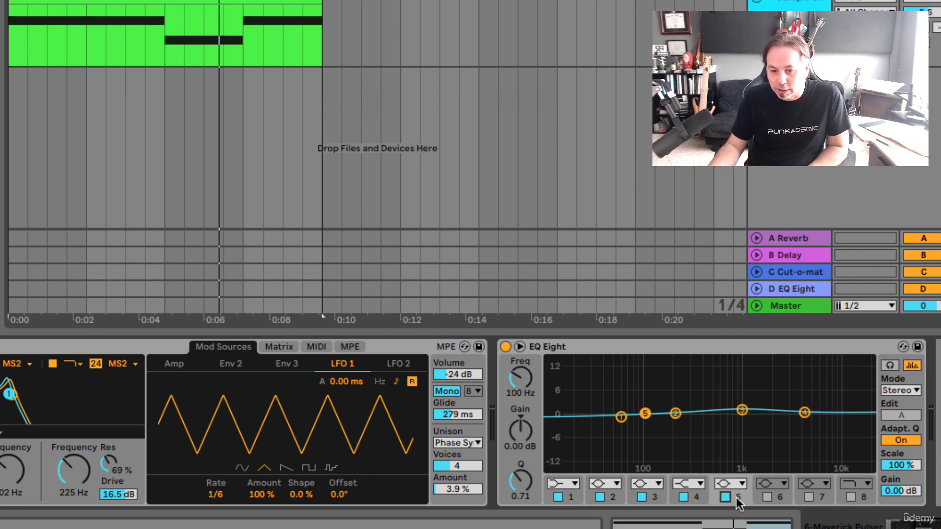
left_click(766, 496)
left_click(810, 497)
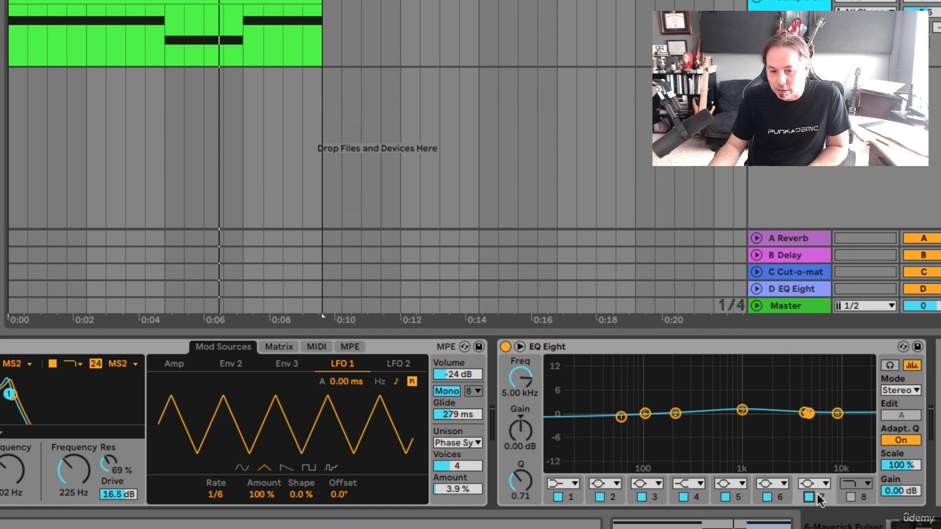
left_click(850, 496)
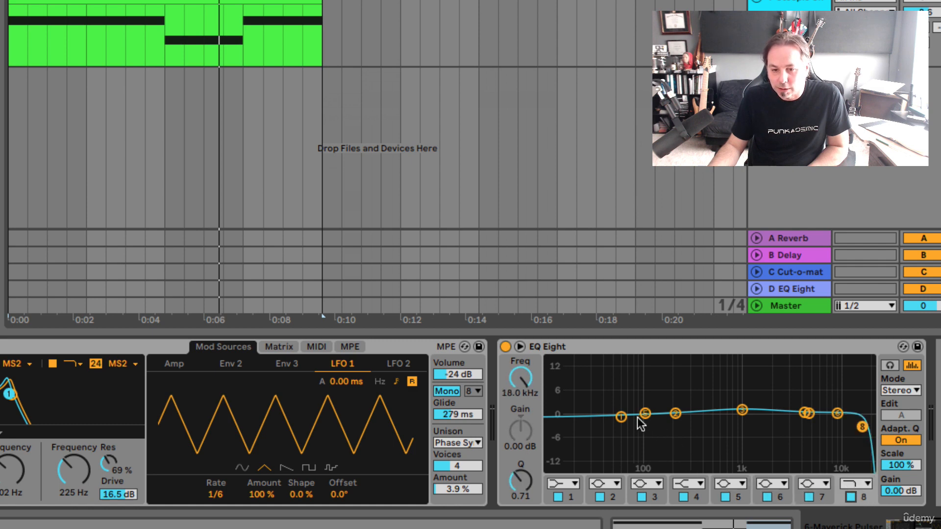
Spread the bands across the spectrum, placing band 3 at about 474 Hz, -0.37 dB and band 7 at about 2.50 kHz, 0.12 dB.
left_click_drag(621, 417, 660, 415)
left_click_drag(742, 411, 710, 412)
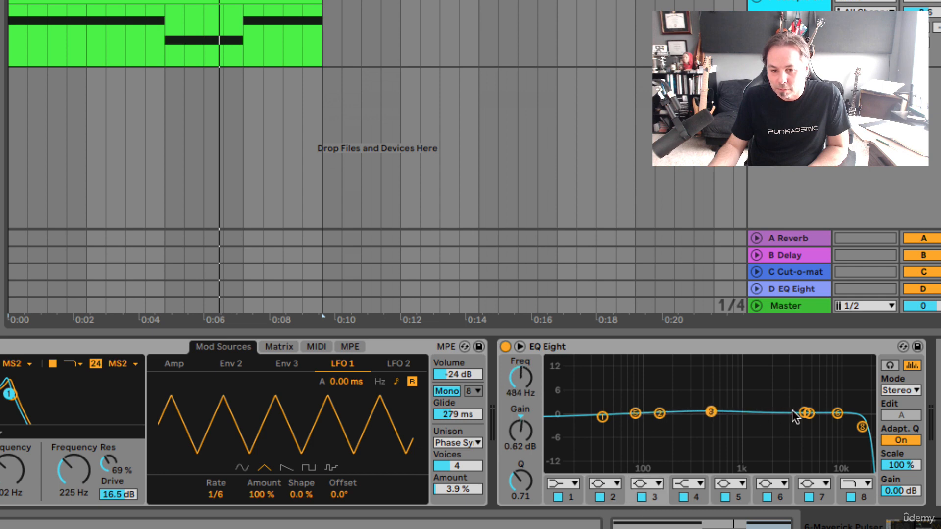
left_click_drag(804, 413, 779, 413)
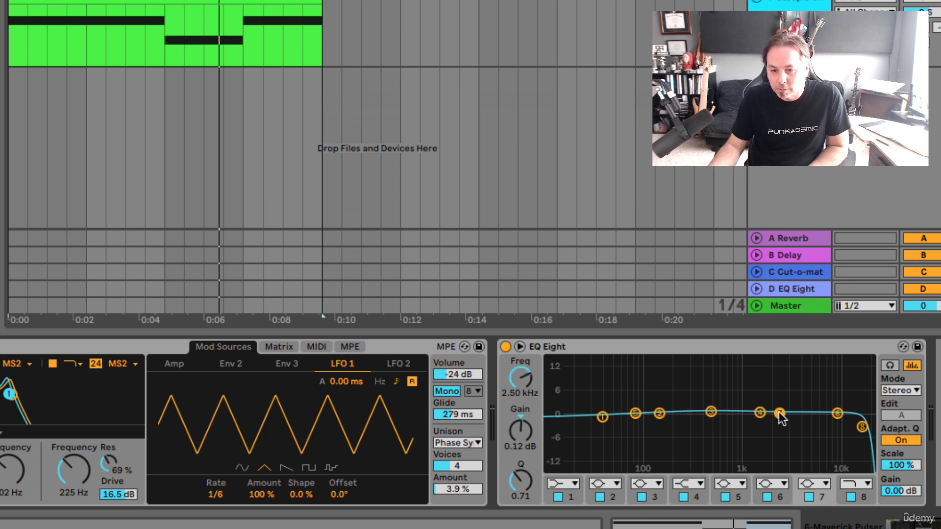
mouse_move(837, 414)
left_mouse_down()
mouse_move(811, 414)
mouse_move(855, 425)
mouse_move(841, 428)
left_mouse_up()
left_click_drag(712, 417, 712, 421)
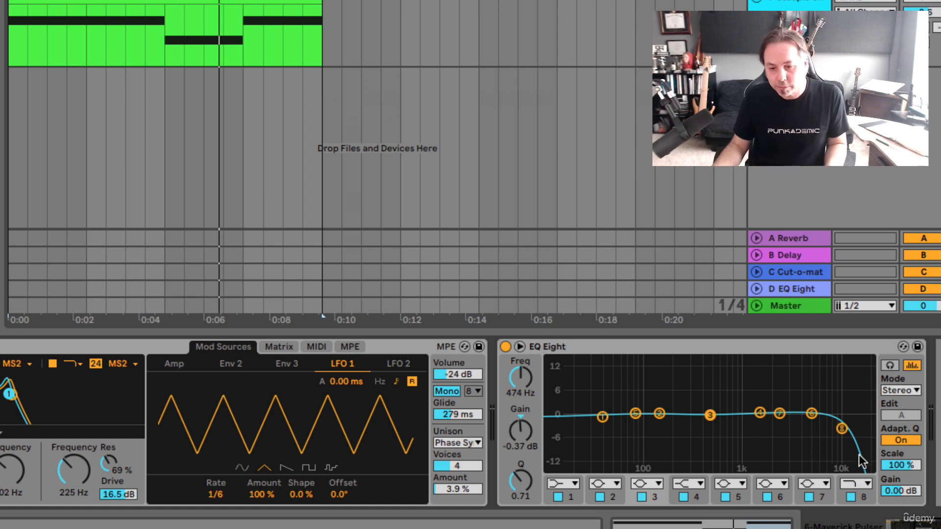
Play the clip and lower the band 8 high cut's frequency to about 8.99 kHz.
left_click(842, 429)
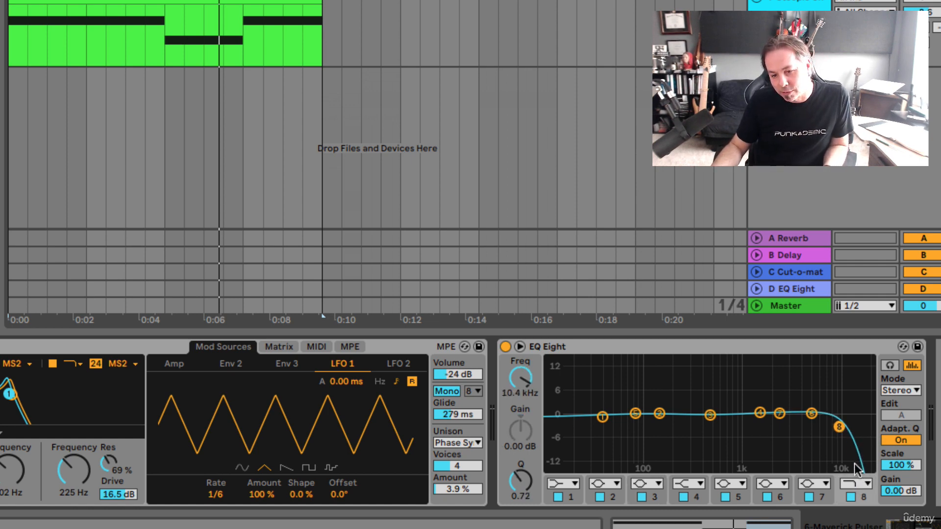
left_click_drag(839, 426, 848, 428)
key("space")
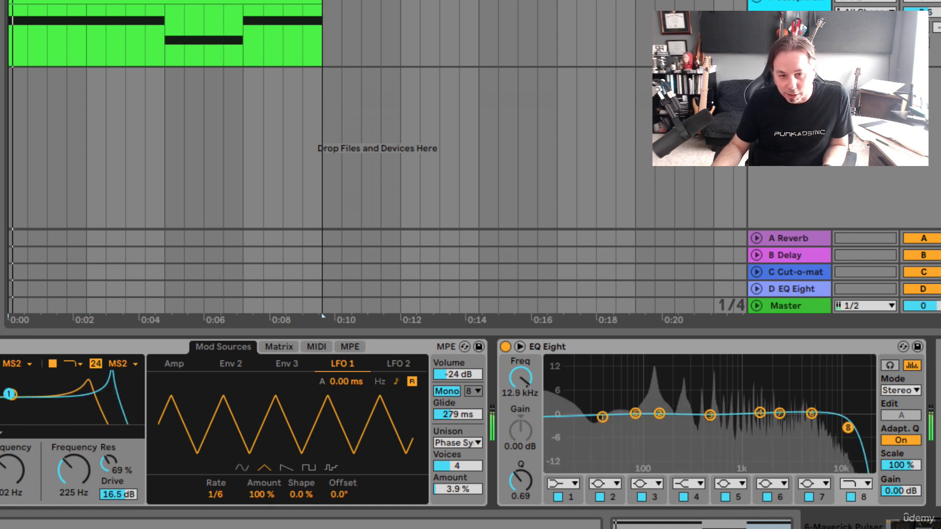
mouse_move(847, 428)
left_mouse_down()
mouse_move(777, 428)
mouse_move(866, 434)
mouse_move(833, 427)
left_mouse_up()
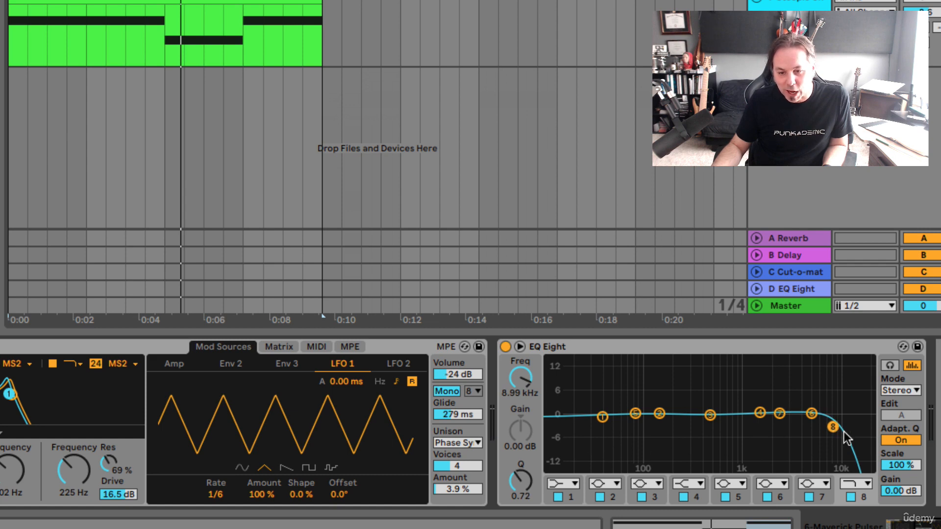
Switch band 1 to the regular (non-x4) low-cut filter at about 39.1 Hz and play the clip to check the spectrum.
left_click(562, 483)
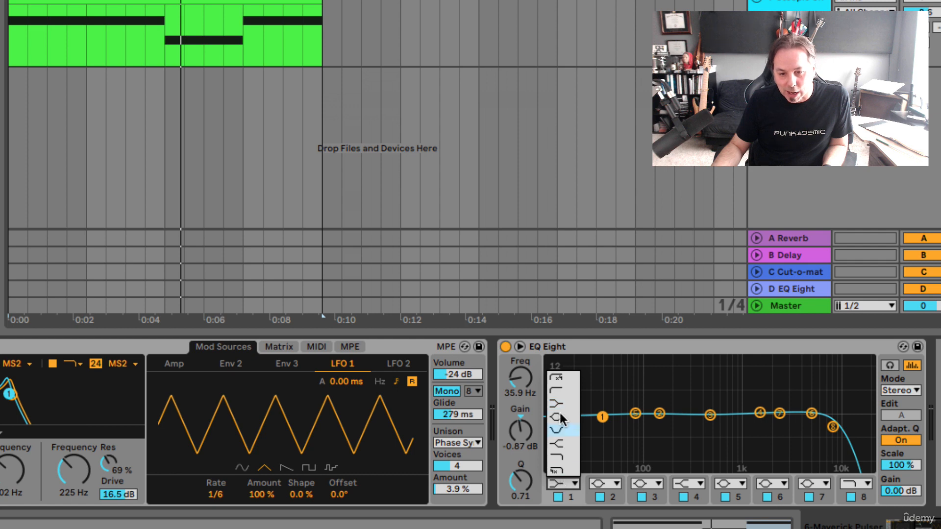
left_click(556, 390)
mouse_move(602, 422)
left_mouse_down()
mouse_move(602, 407)
mouse_move(605, 424)
left_mouse_up()
key("space")
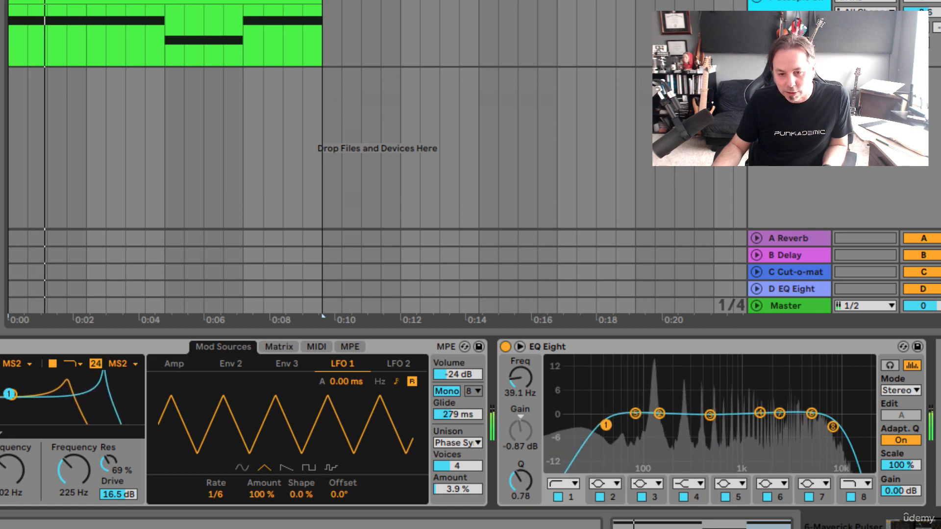
key("space")
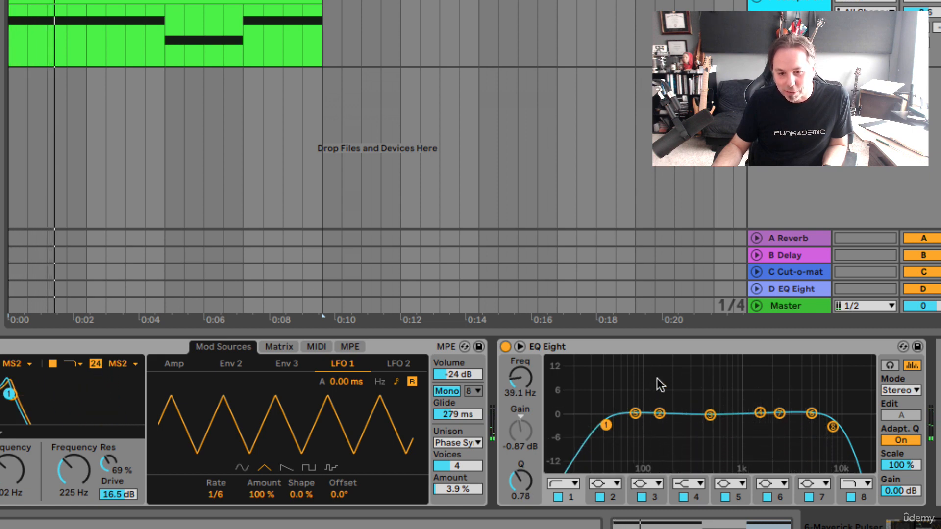
key("space")
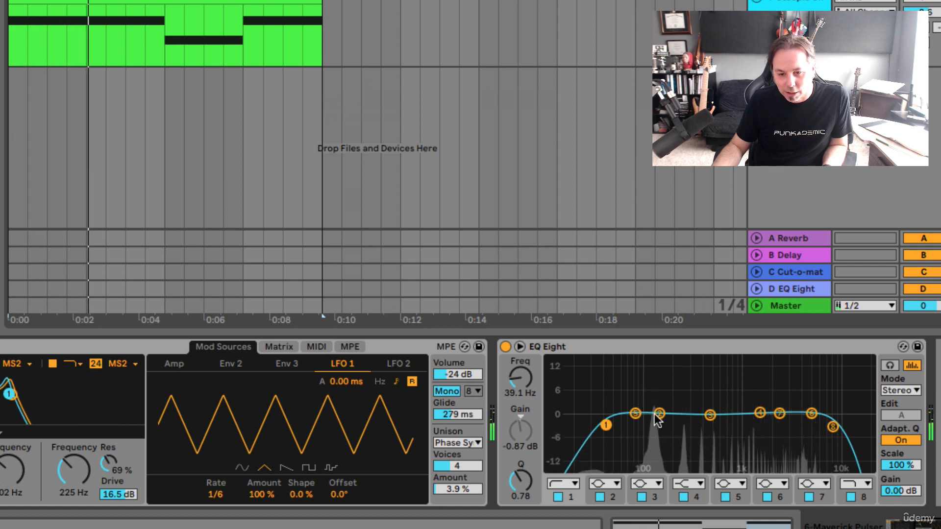
Boost band 2 to about 11.8 dB at 121 Hz, playing the clip to hear the boost.
left_click_drag(658, 413, 653, 376)
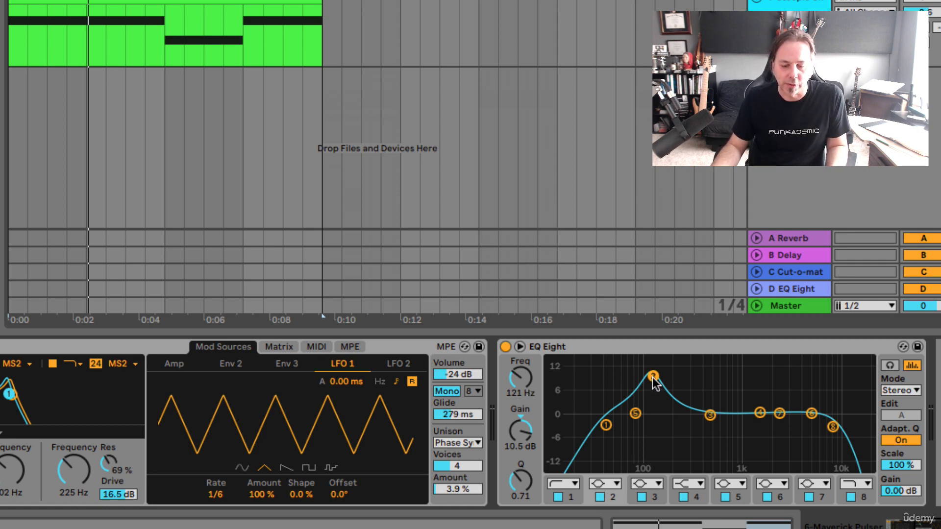
mouse_move(653, 376)
left_mouse_down()
mouse_move(665, 376)
mouse_move(656, 376)
left_mouse_up()
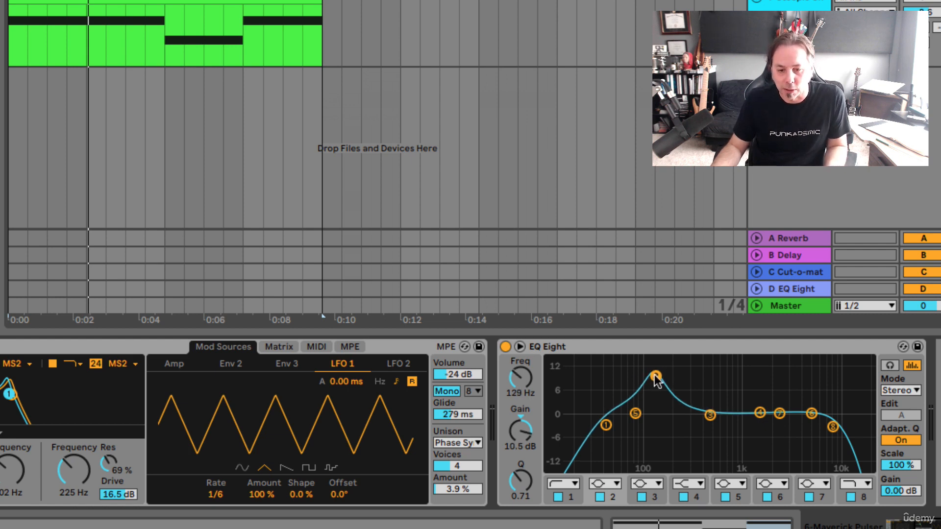
left_click_drag(656, 380, 652, 360)
key("space")
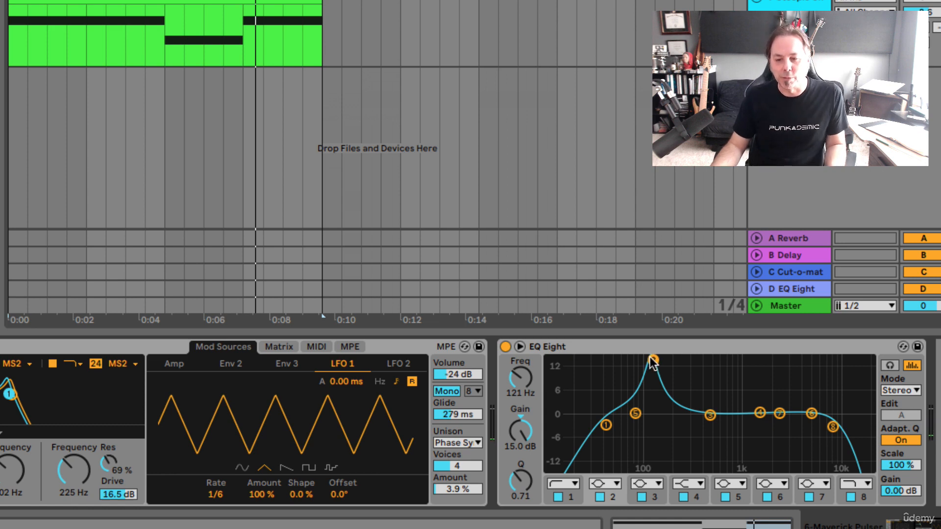
left_click_drag(650, 358, 653, 366)
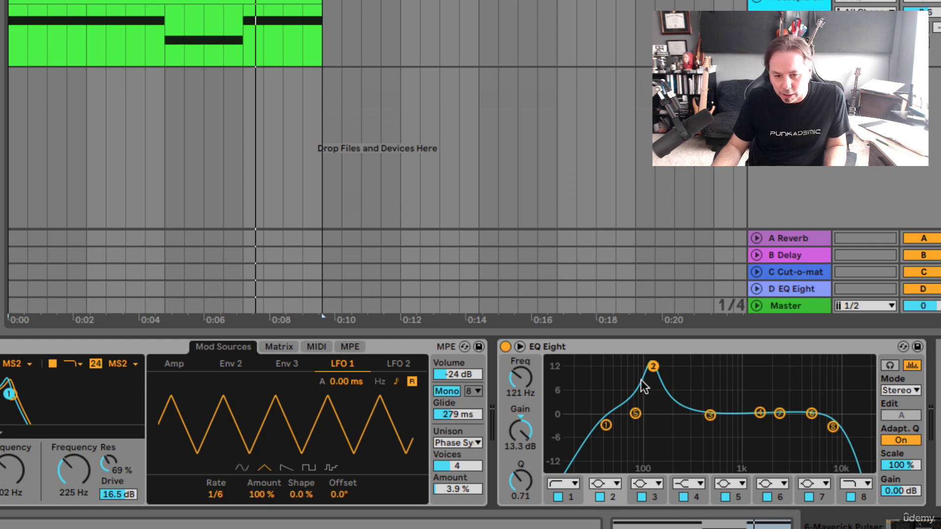
left_click_drag(652, 365, 652, 371)
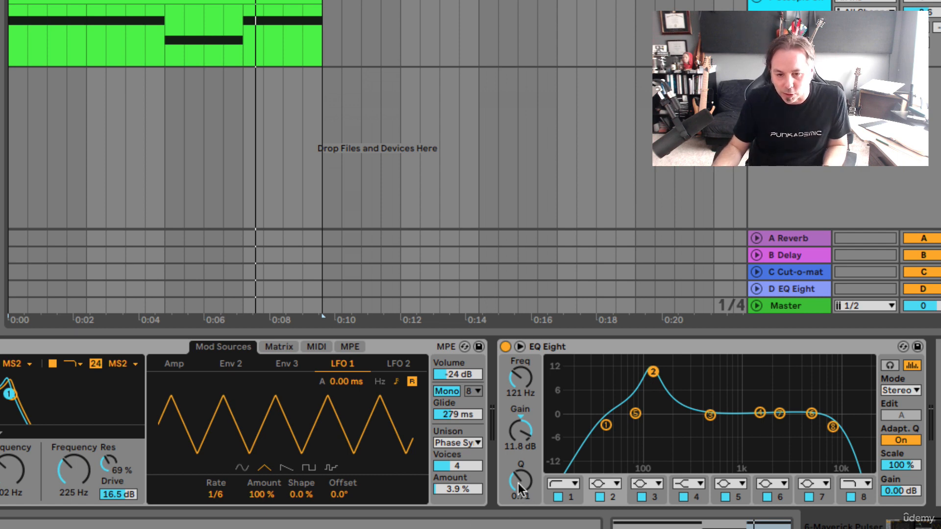
Narrow band 2 to a Q of 1.87 and shift it to about 111 Hz and 14.0 dB during playback.
key("space")
mouse_move(518, 485)
left_mouse_down()
mouse_move(518, 460)
mouse_move(518, 470)
left_mouse_up()
left_click_drag(653, 371, 649, 364)
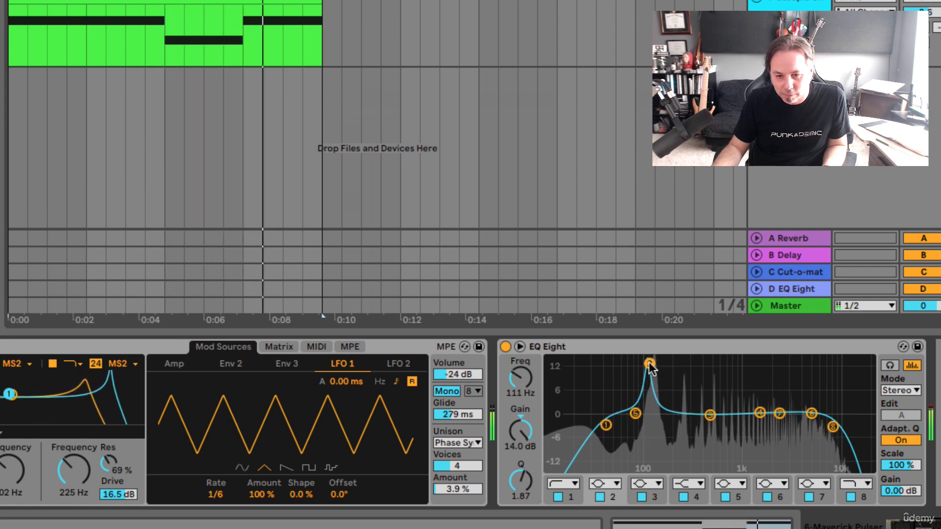
key("space")
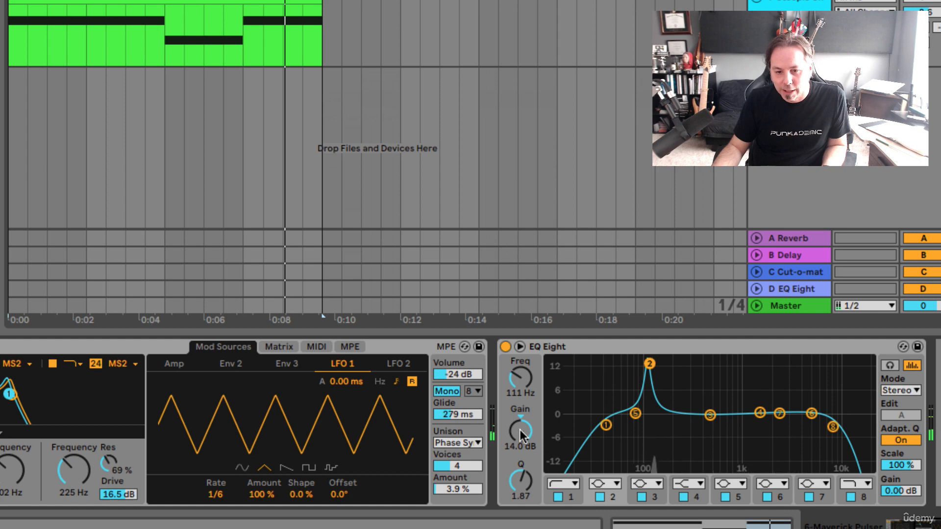
Lower band 2's gain and reposition the band at about 130 Hz and 10.7 dB, listening to the clip.
left_click(521, 431)
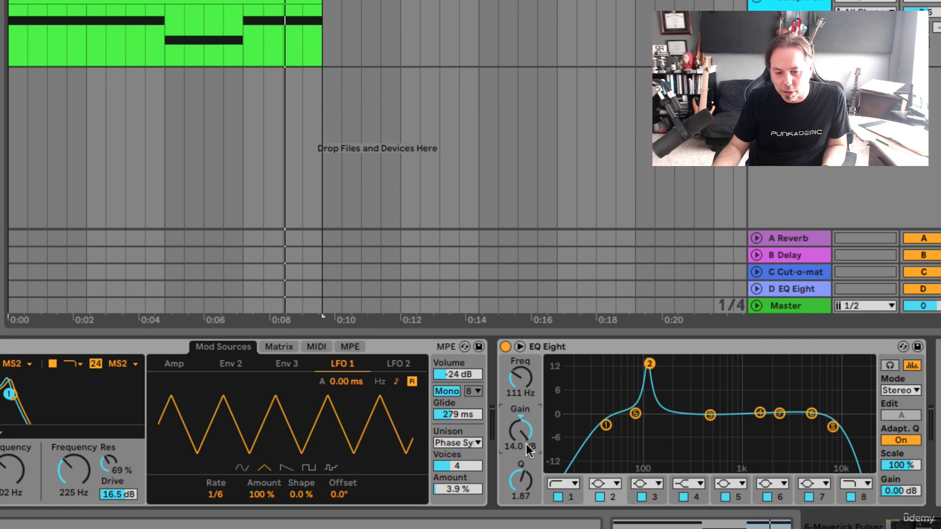
left_click_drag(516, 431, 515, 459)
left_click_drag(649, 398, 656, 376)
key("space")
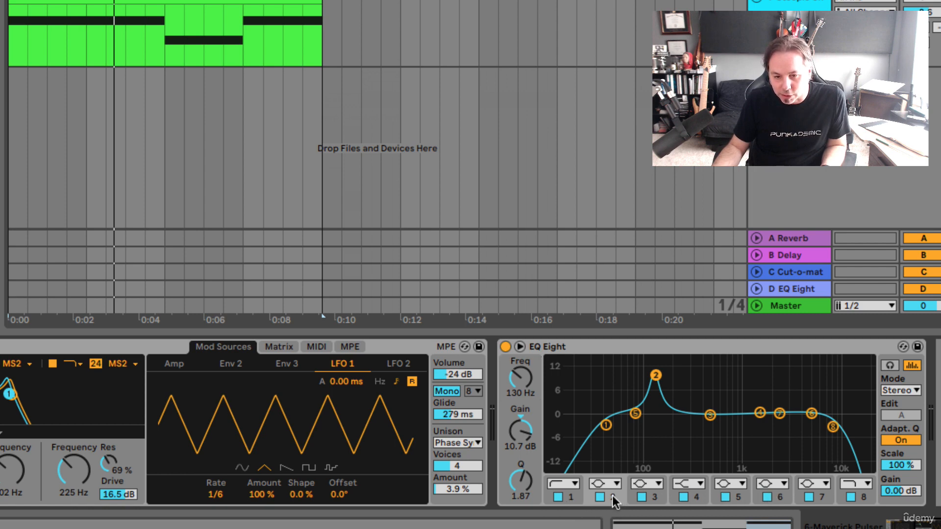
Select band 1 and band 3 in turn to show their settings, and set band 3's gain to about -0.48 dB.
left_click(566, 498)
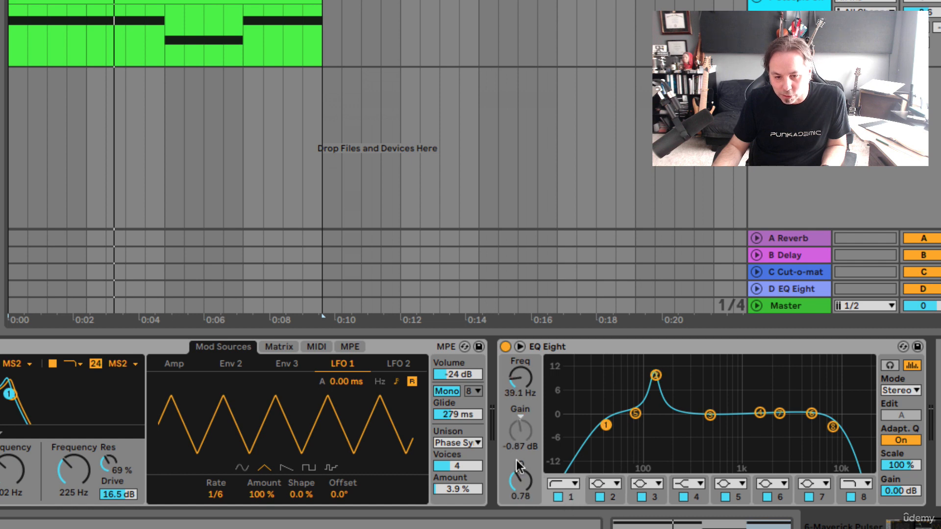
left_click(654, 498)
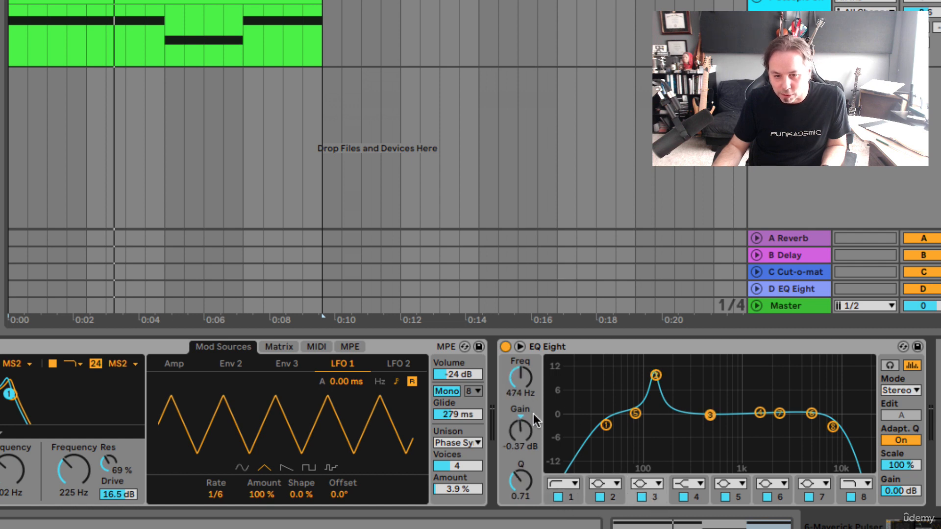
left_click_drag(533, 413, 519, 428)
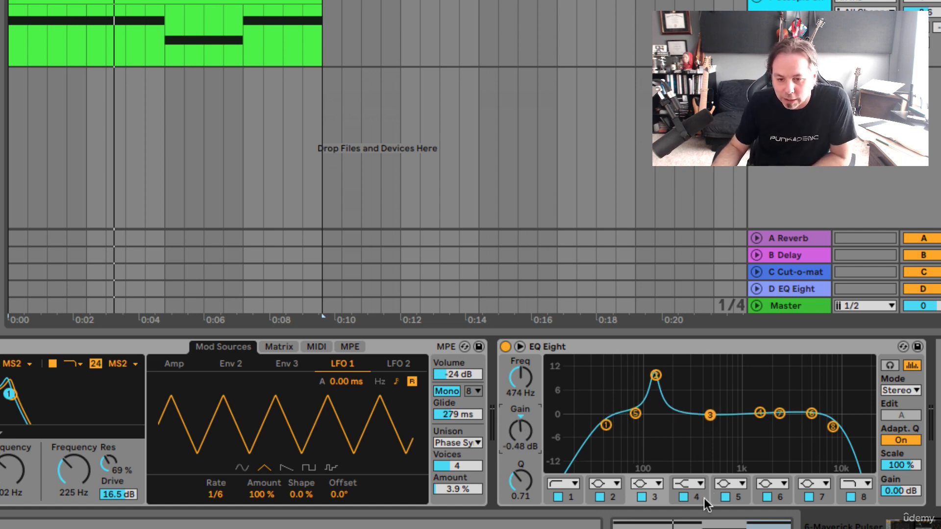
Turn off EQ Eight bands 3, 4, 5, 6 and 7, leaving only bands 1, 2 and 8 active.
left_click(726, 494)
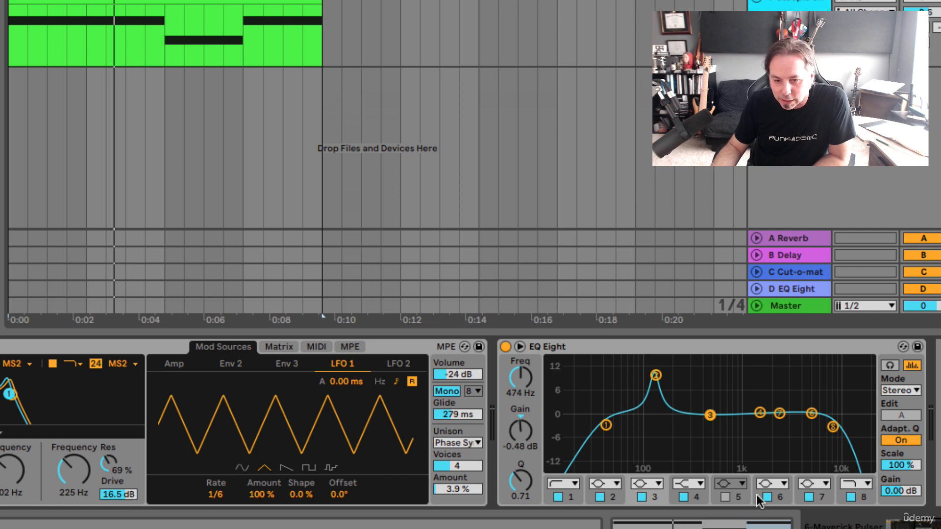
left_click(769, 495)
left_click(809, 496)
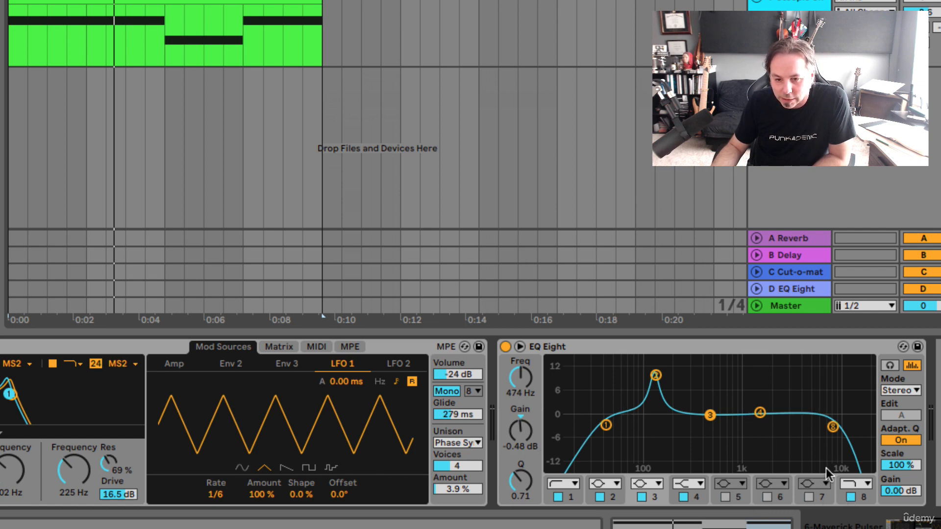
left_click(683, 496)
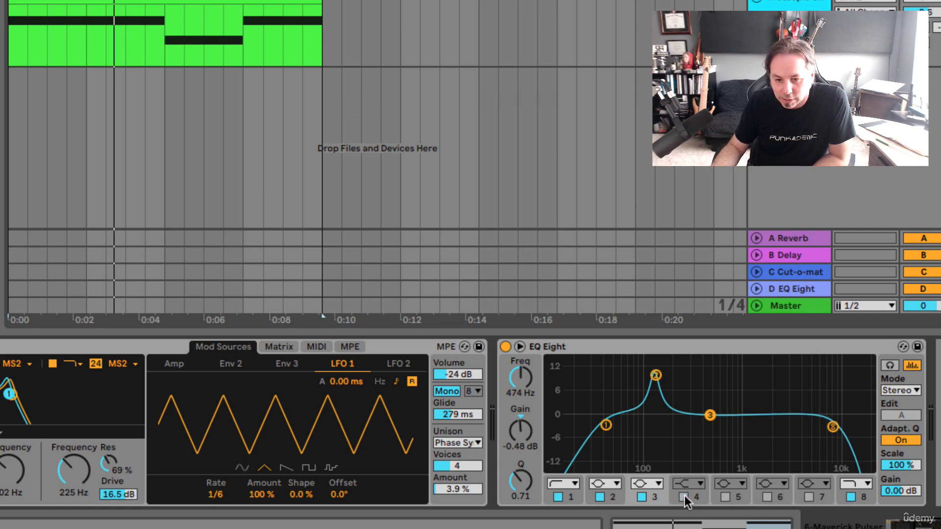
left_click(642, 497)
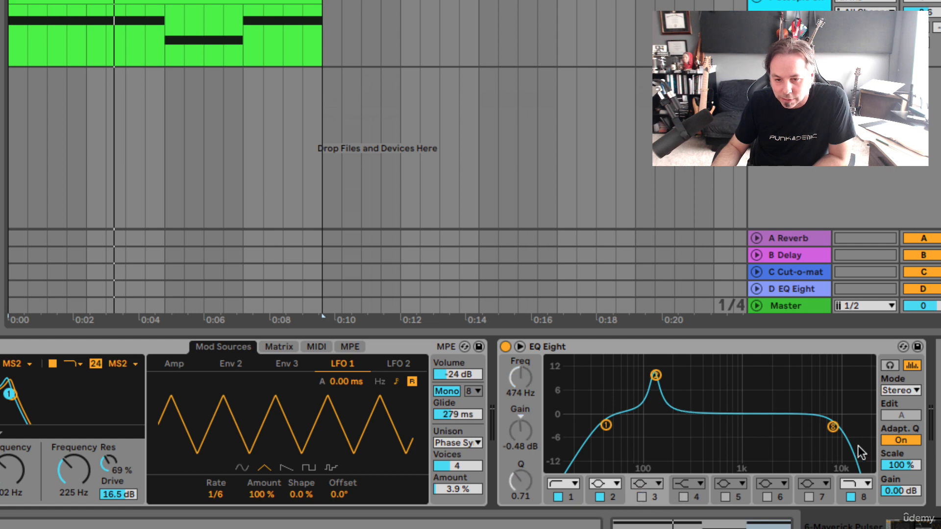
Close the band 1 low cut and band 8 high cut (about 160 Hz) around band 2, and raise band 2 to about 14.8 dB at 126 Hz.
left_click_drag(835, 430, 678, 426)
left_click_drag(599, 431, 664, 426)
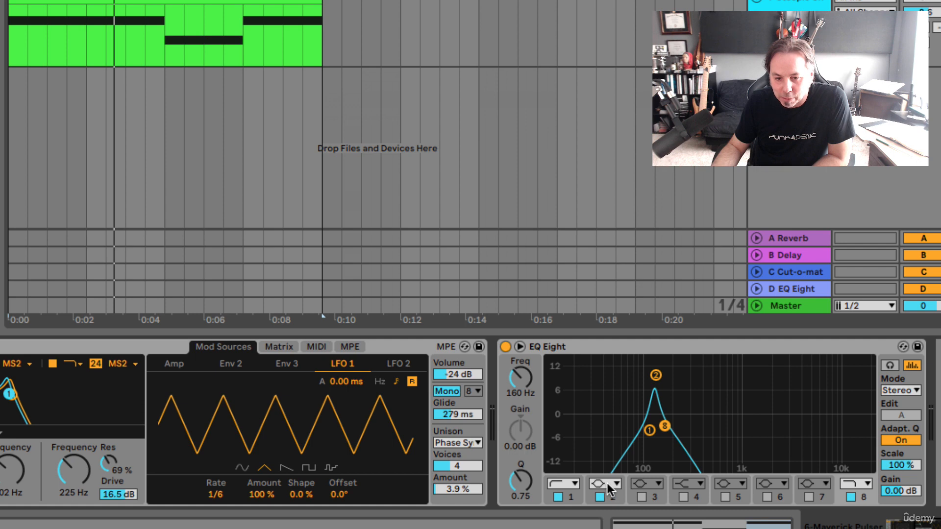
left_click(656, 376)
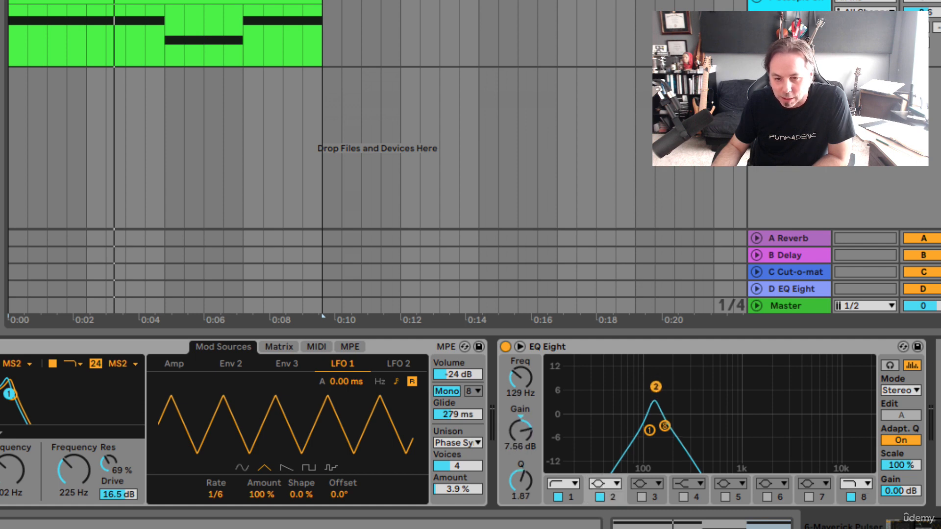
left_click_drag(656, 386, 655, 361)
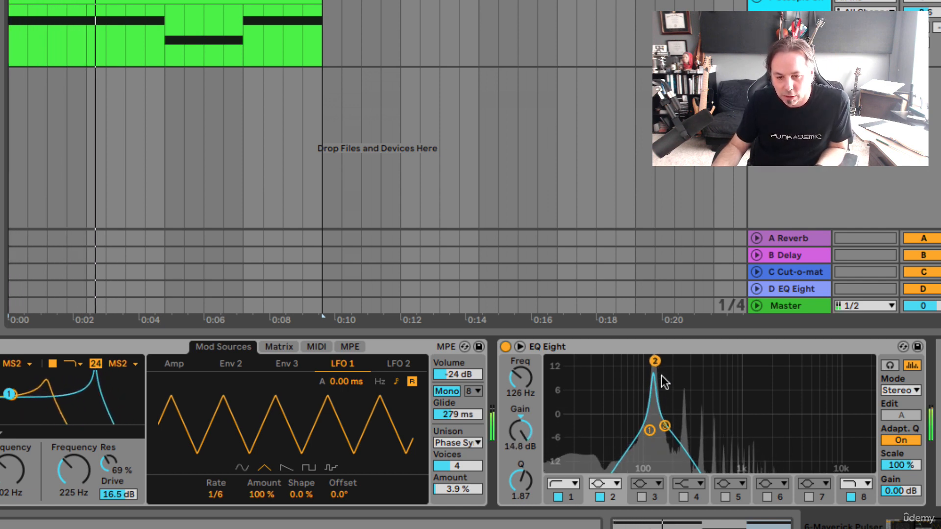
Open up the band 8 high cut to about 758 Hz with a Q of about 0.93.
left_click(665, 426)
left_click_drag(665, 427, 725, 432)
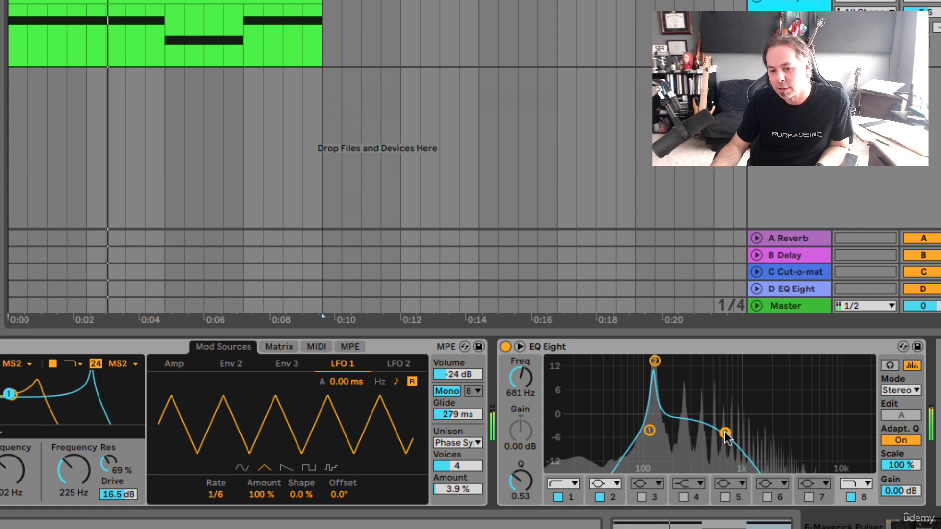
left_click_drag(725, 433, 730, 422)
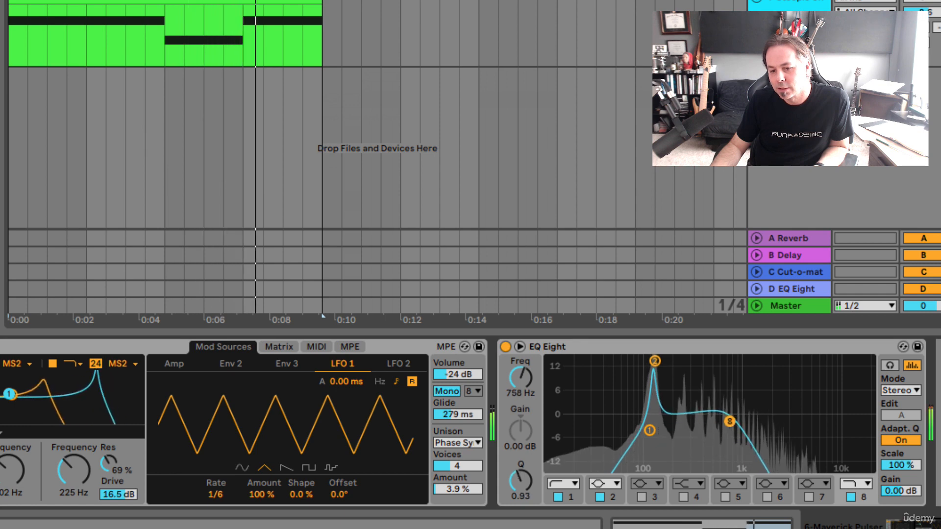
Lower band 2's gain to about 4.3 dB and move the band 8 high cut to about 612 Hz with Q 0.29, listening to the clip.
left_click(654, 361)
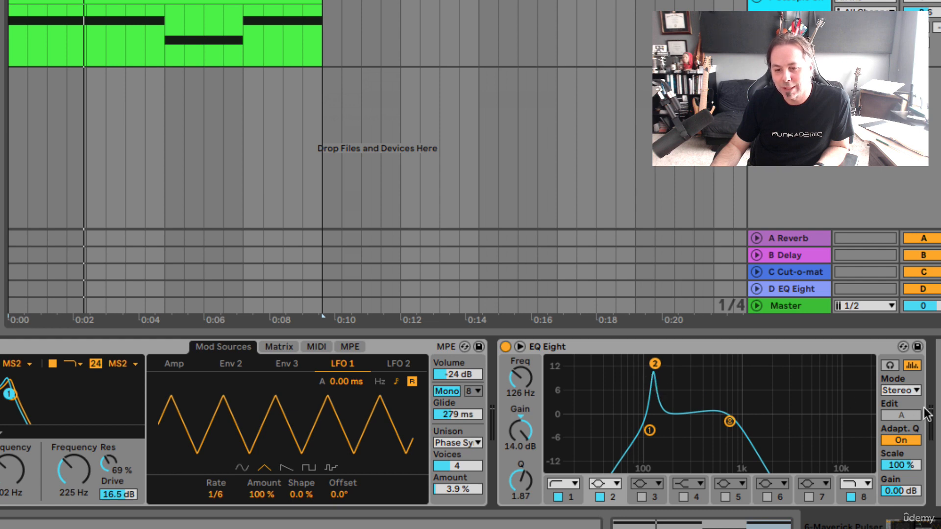
key("space")
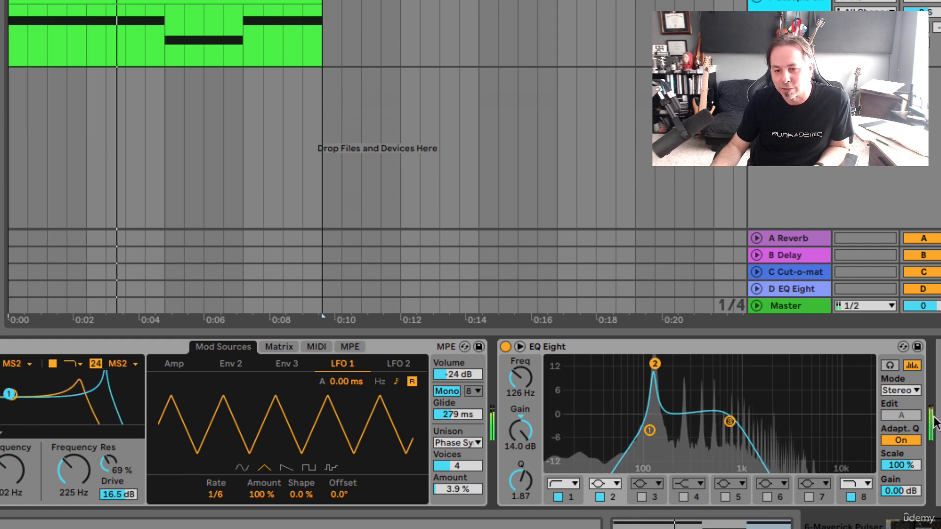
left_click_drag(653, 365, 657, 403)
left_click_drag(729, 422, 720, 445)
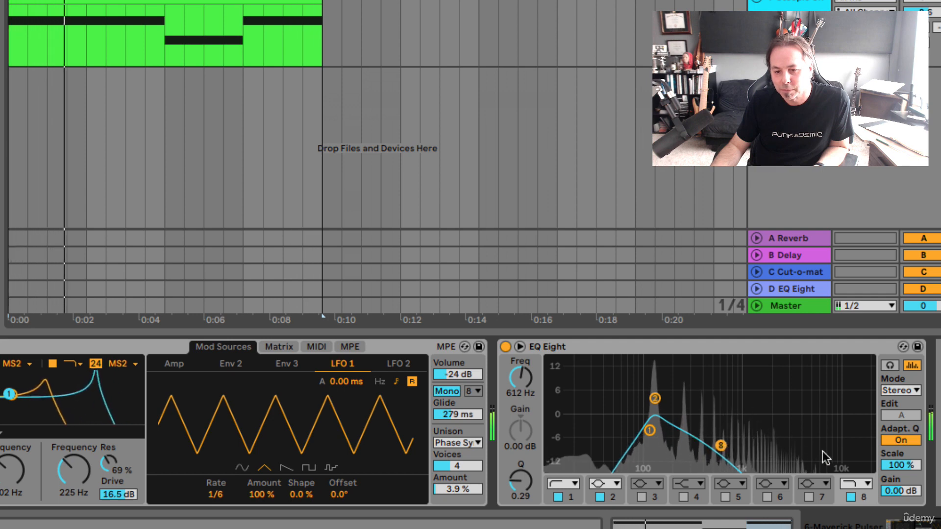
Raise EQ Eight's overall output gain to about 3.94 dB and play the clip to hear the result.
key("space")
left_click_drag(899, 489, 899, 481)
key("space")
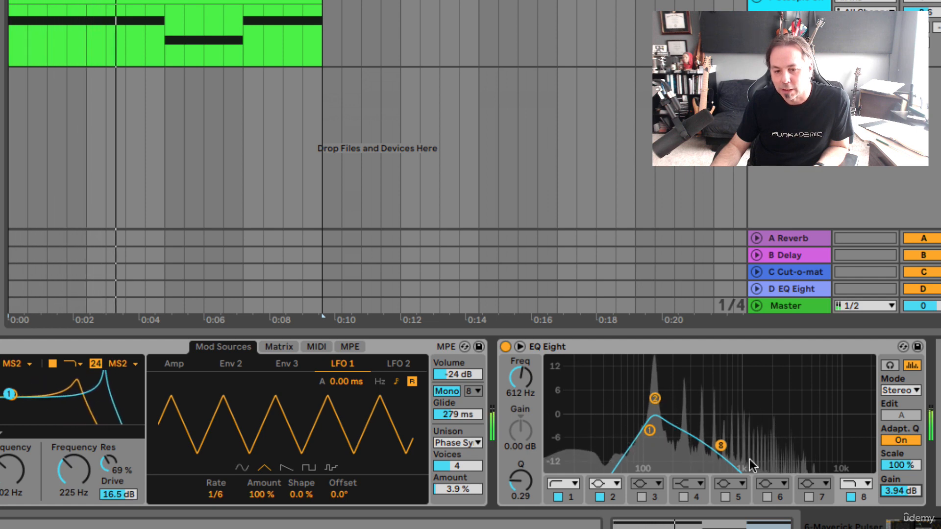
key("space")
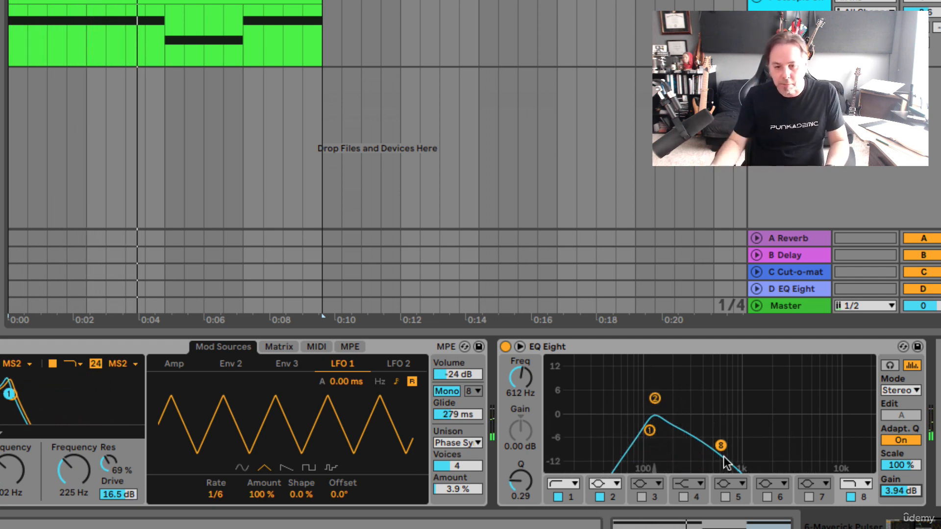
Expand EQ Eight into its large display with all band controls visible and play the clip.
left_click(606, 346)
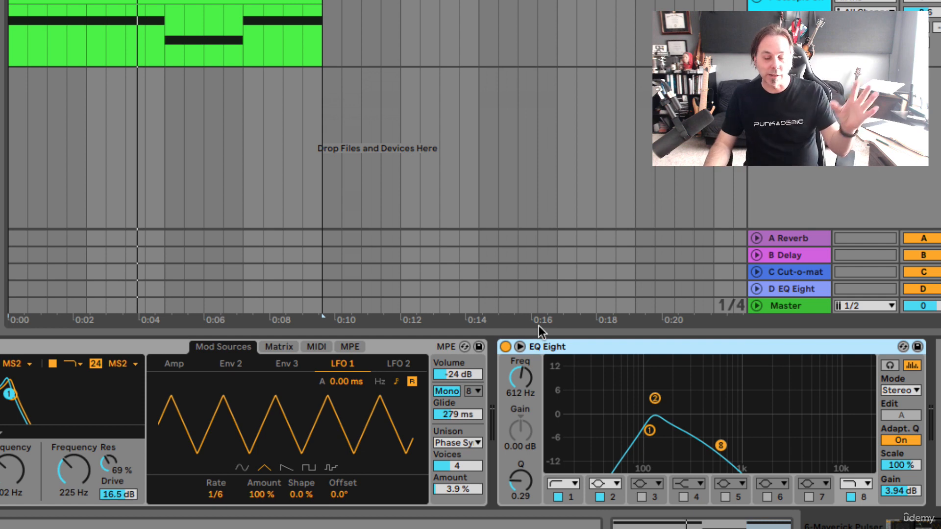
left_click(519, 347)
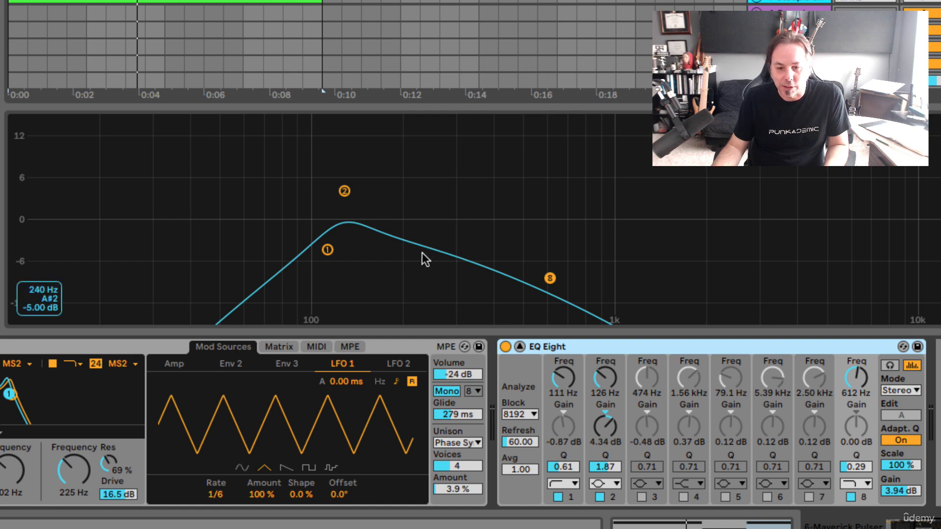
key("space")
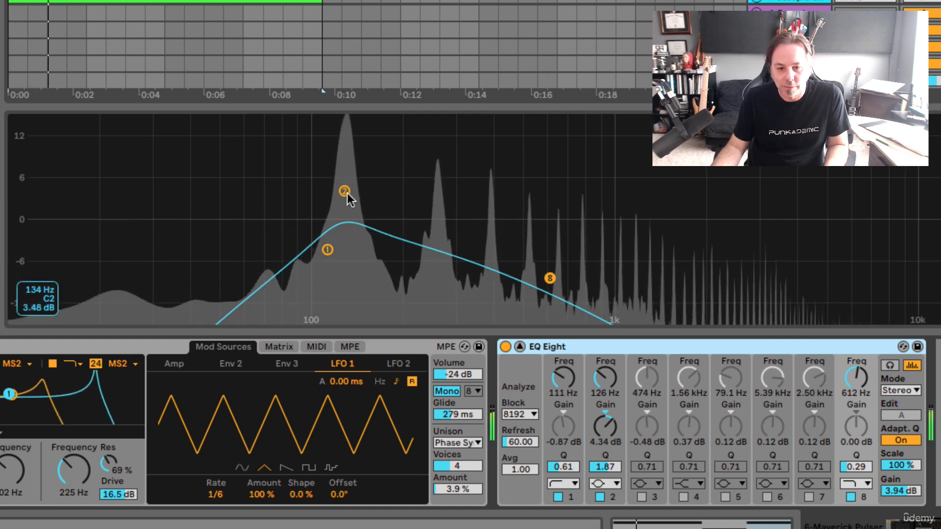
Fine-tune band 2 to about 127 Hz and 4.42 dB, band 1 to 107 Hz with Q 0.77, and band 8 to 804 Hz with Q 0.32.
left_click_drag(345, 191, 345, 190)
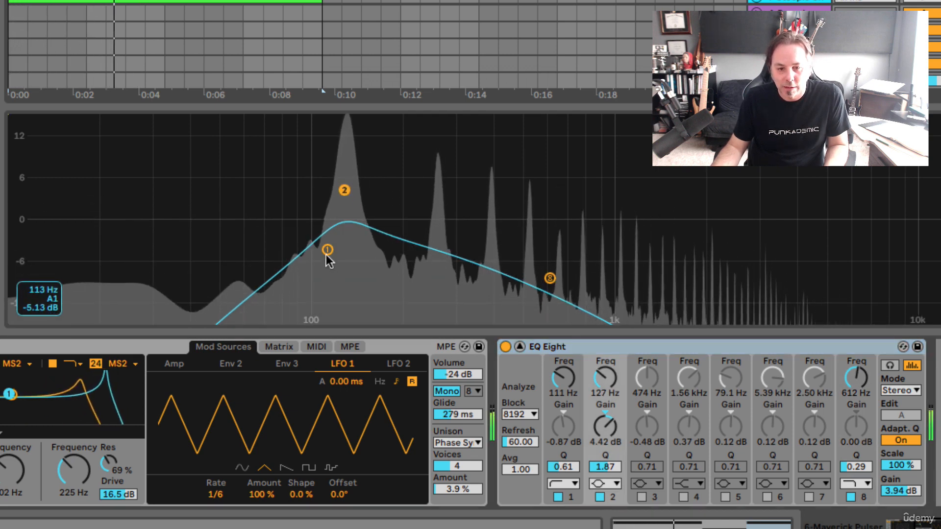
left_click_drag(334, 255, 323, 242)
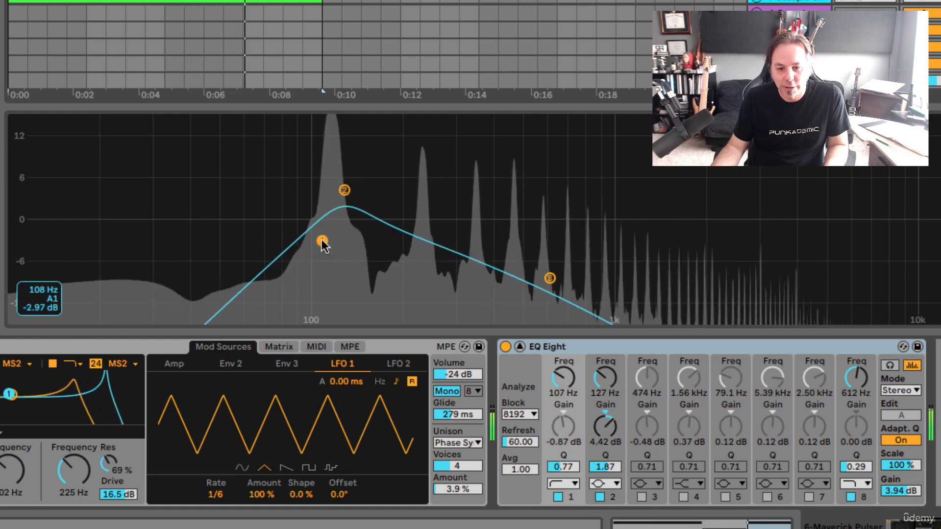
left_click_drag(556, 274, 586, 274)
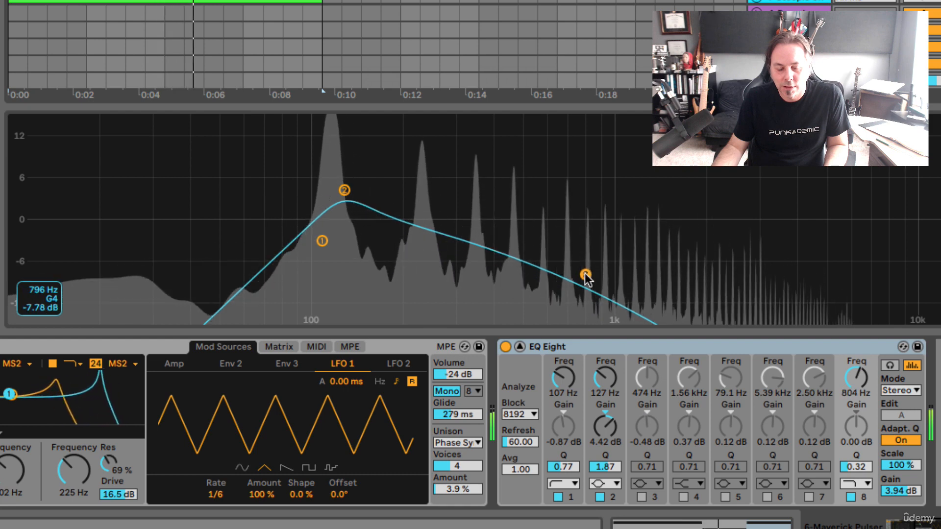